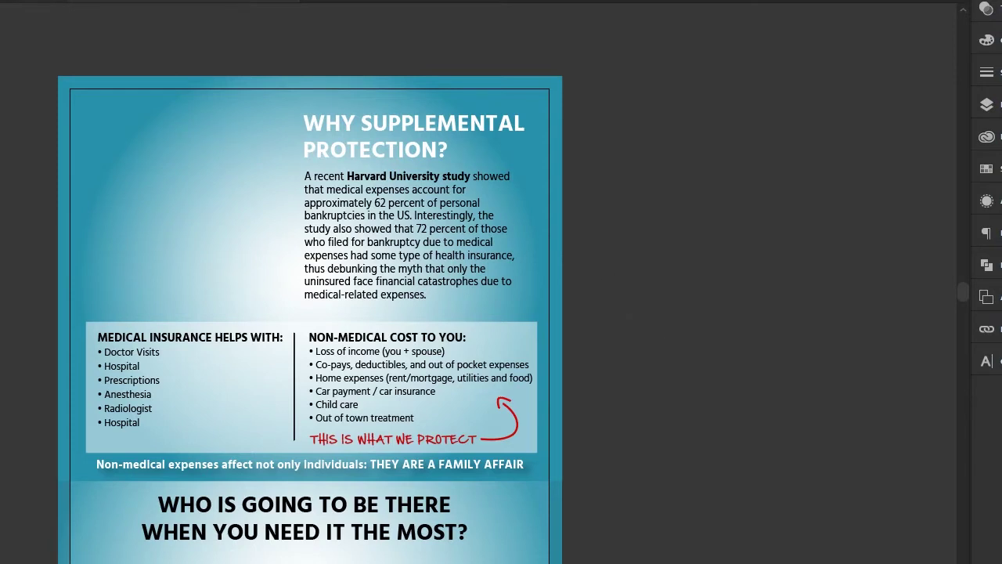
- Try to place the linked image AdobeStock_138241431.jpeg at full size on the flyer and move it, and undo the placement
key(alt+f)
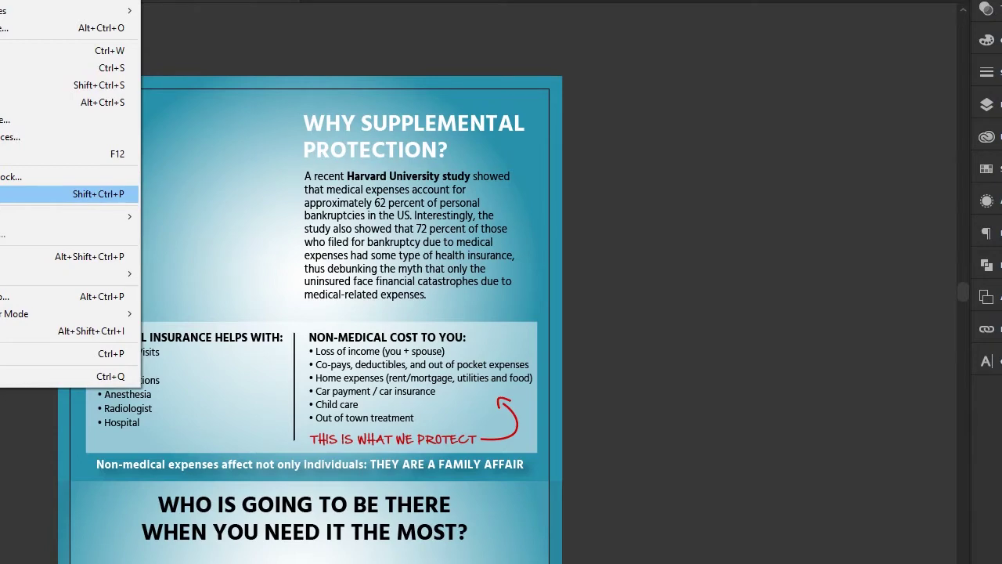
click(128, 193)
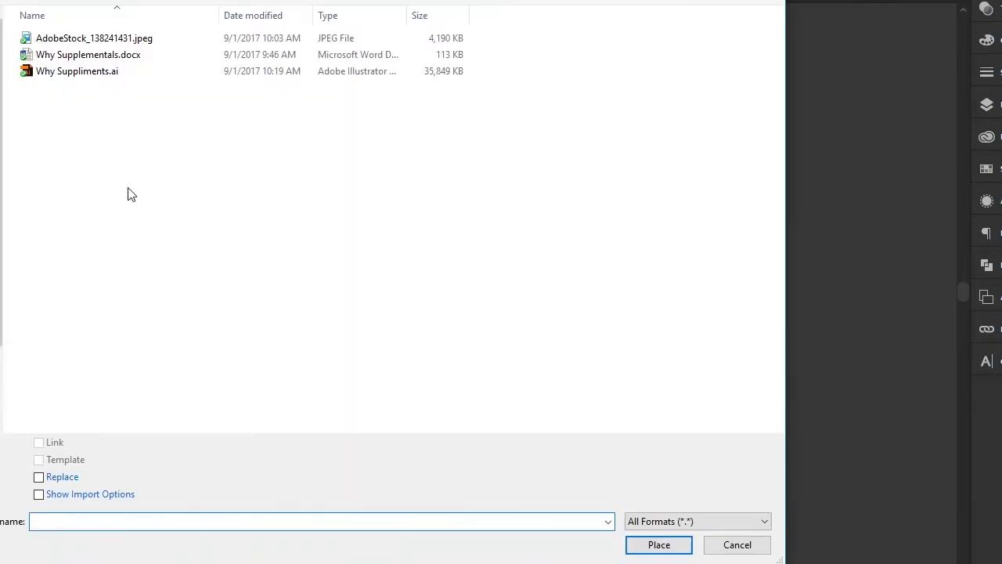
click(68, 44)
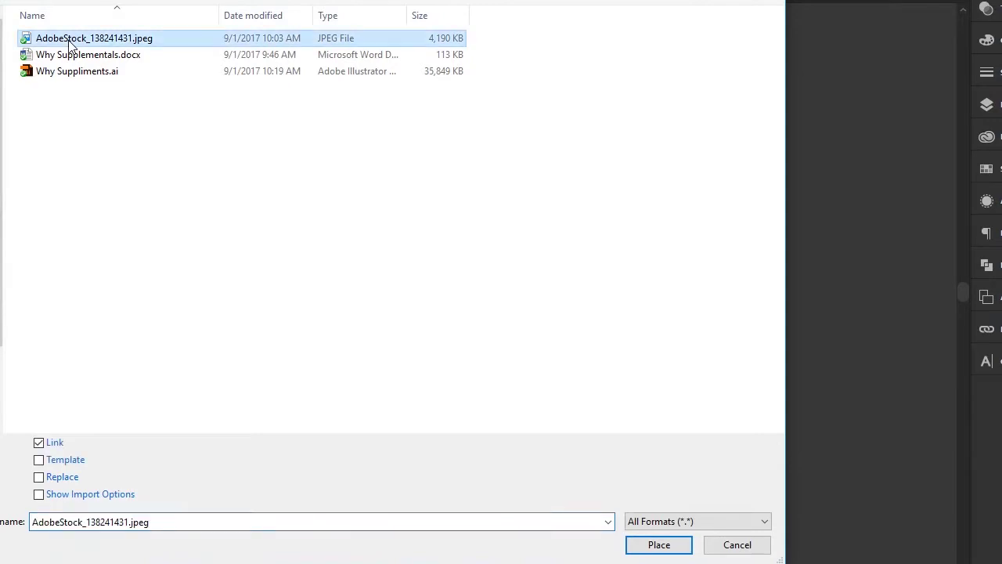
click(149, 43)
click(654, 547)
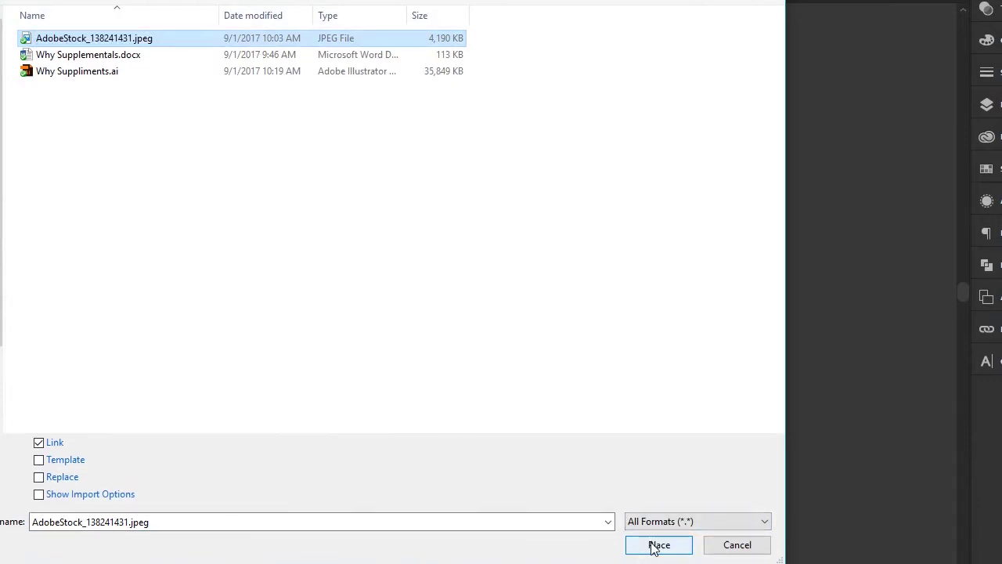
click(656, 546)
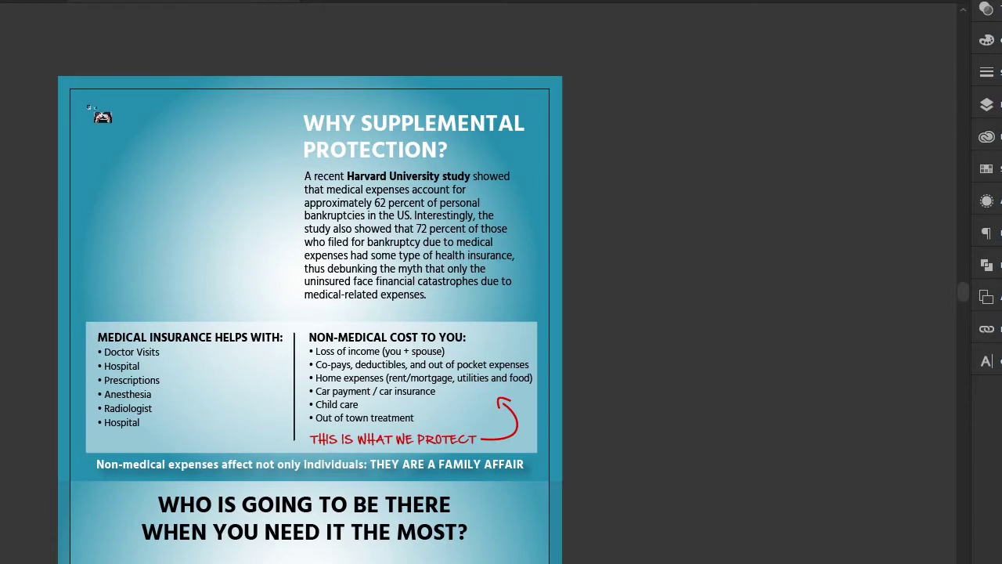
click(87, 105)
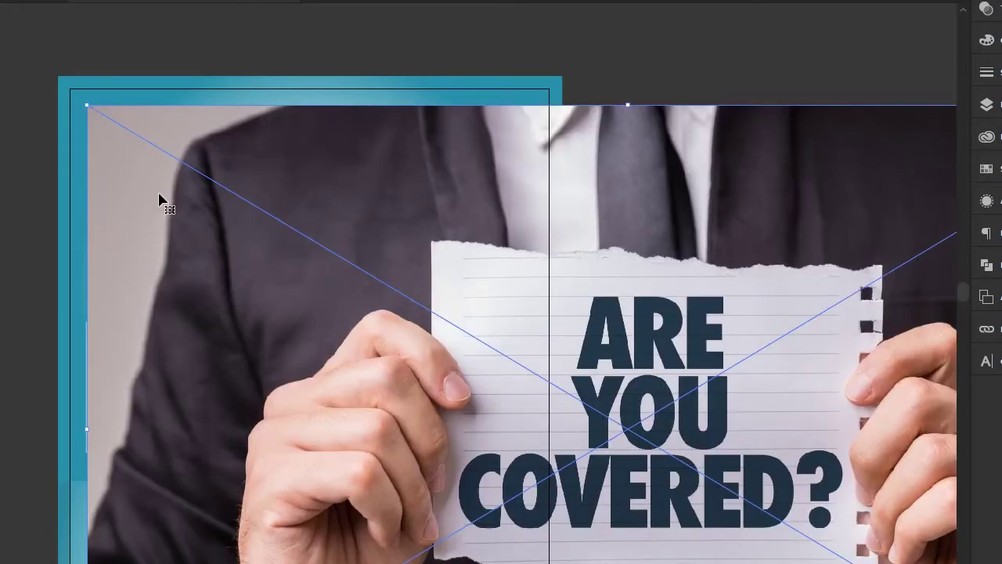
drag(455, 306, 364, 249)
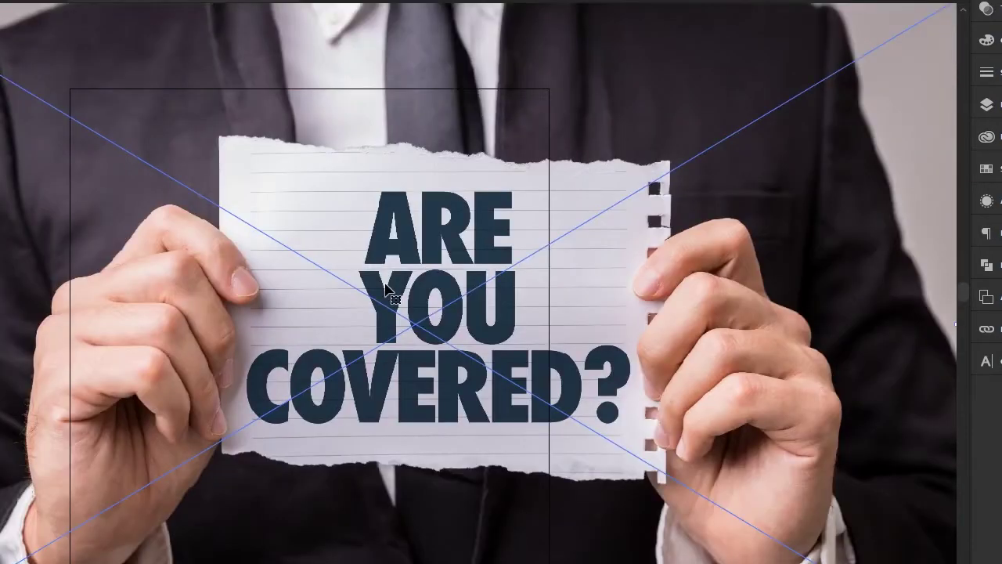
key(ctrl+z)
key(ctrl+z)
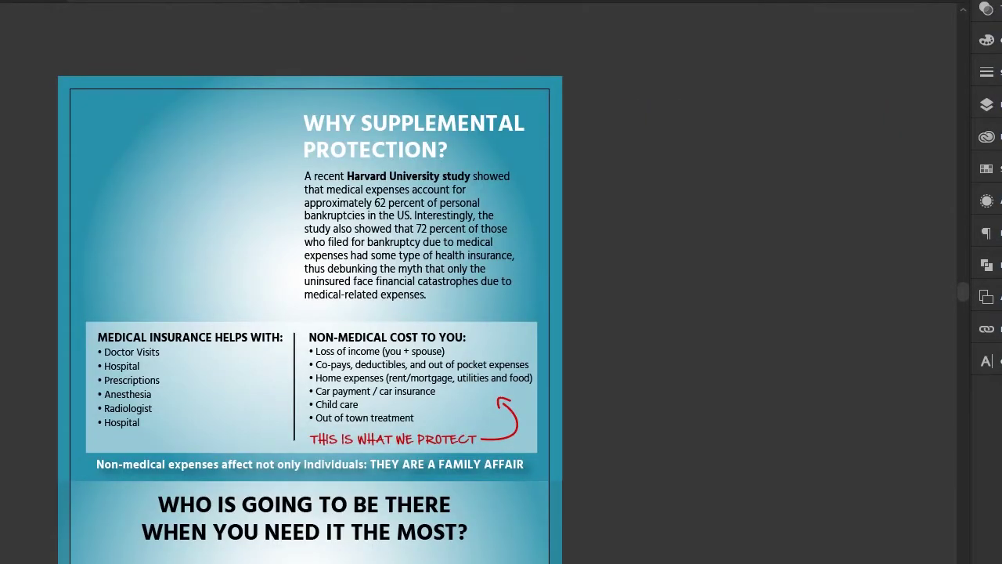
- Place AdobeStock_138241431.jpeg as a linked image scaled to the blank space beside the WHY SUPPLEMENTAL PROTECTION? heading, and shift it down slightly
click(3, 0)
click(47, 191)
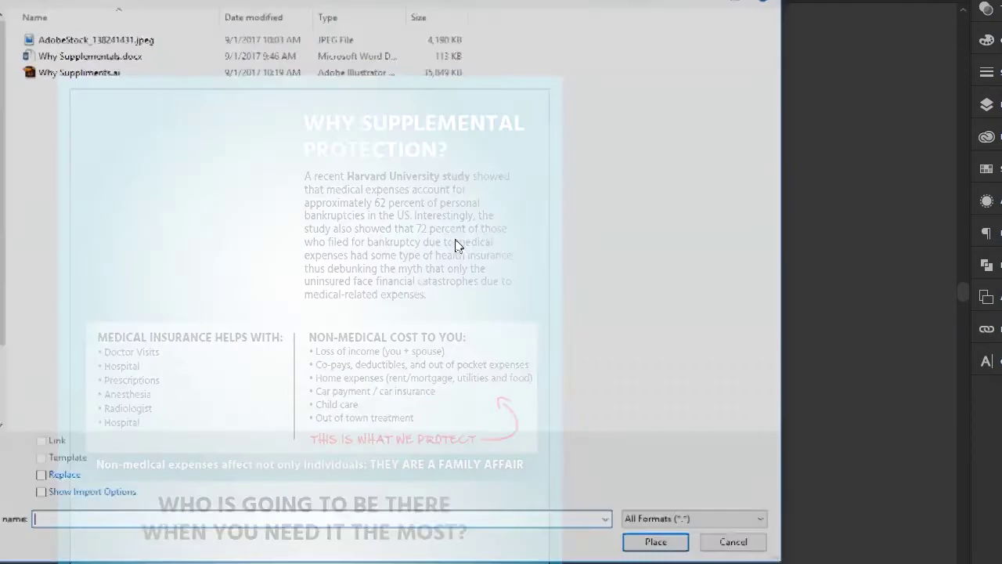
click(78, 37)
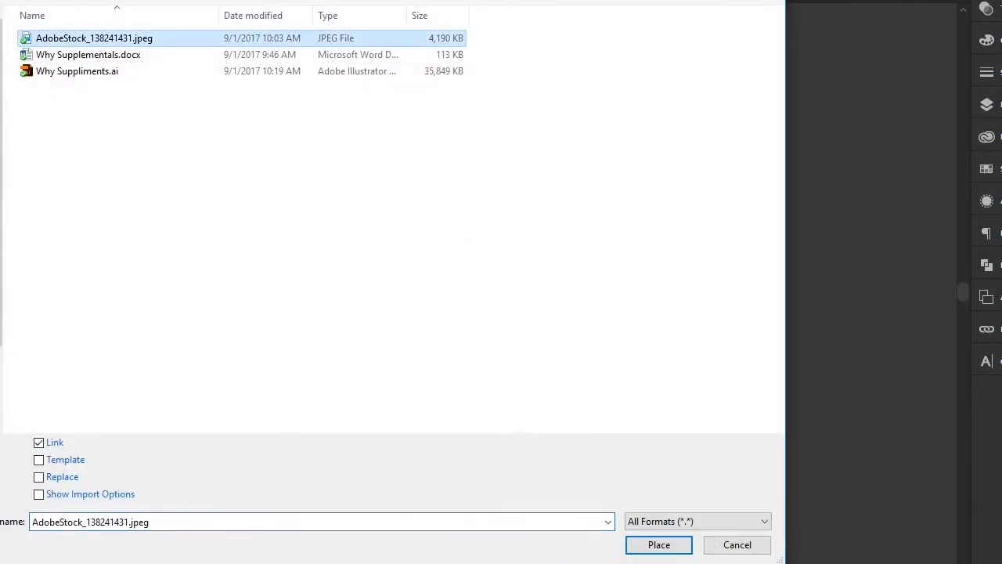
click(648, 547)
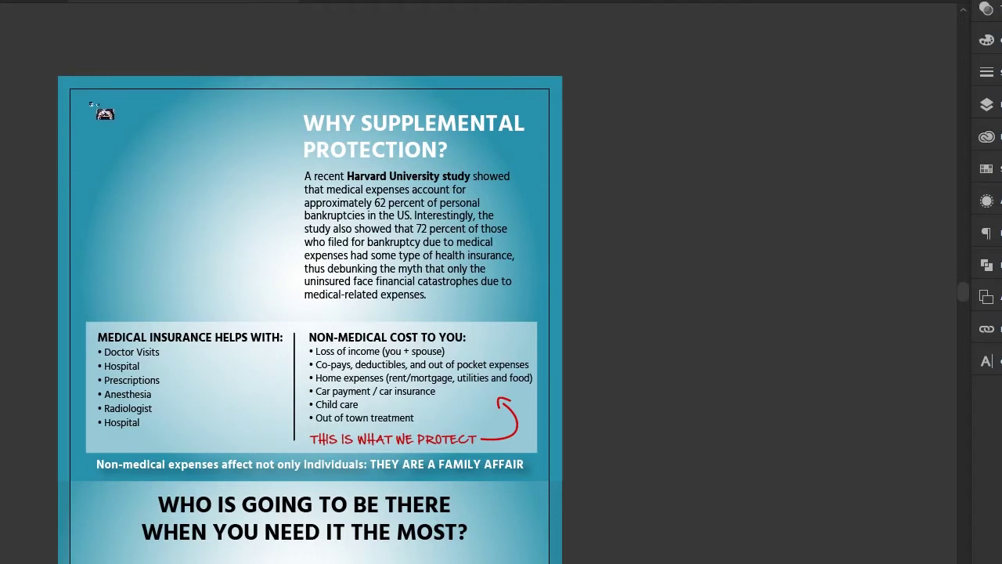
drag(84, 102, 295, 269)
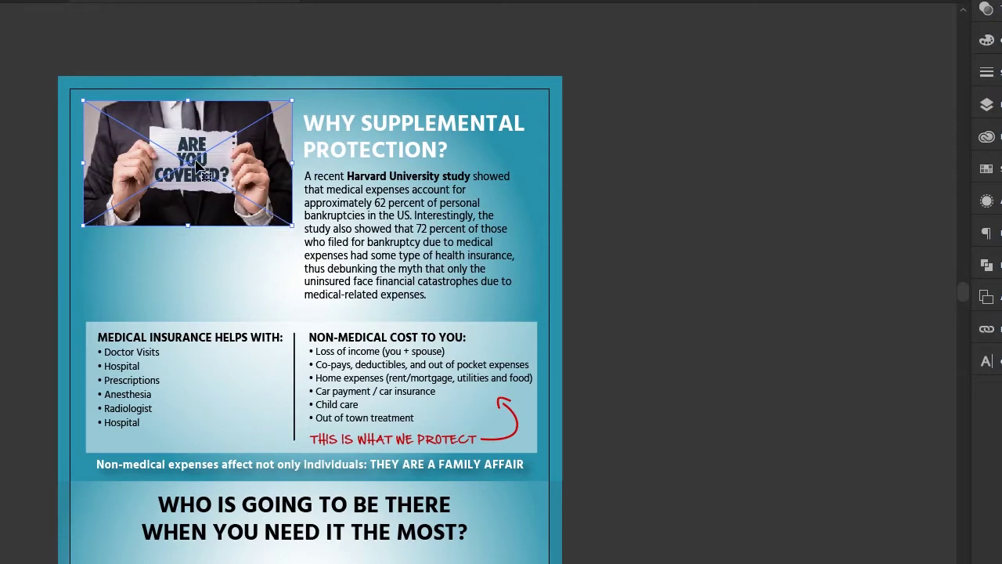
drag(196, 166, 198, 213)
- Crop the placed image on both sides to the hands and paper sign, accepting the embedding warning with Don't Show Again
key(ctrl+alt+c)
drag(195, 249, 212, 238)
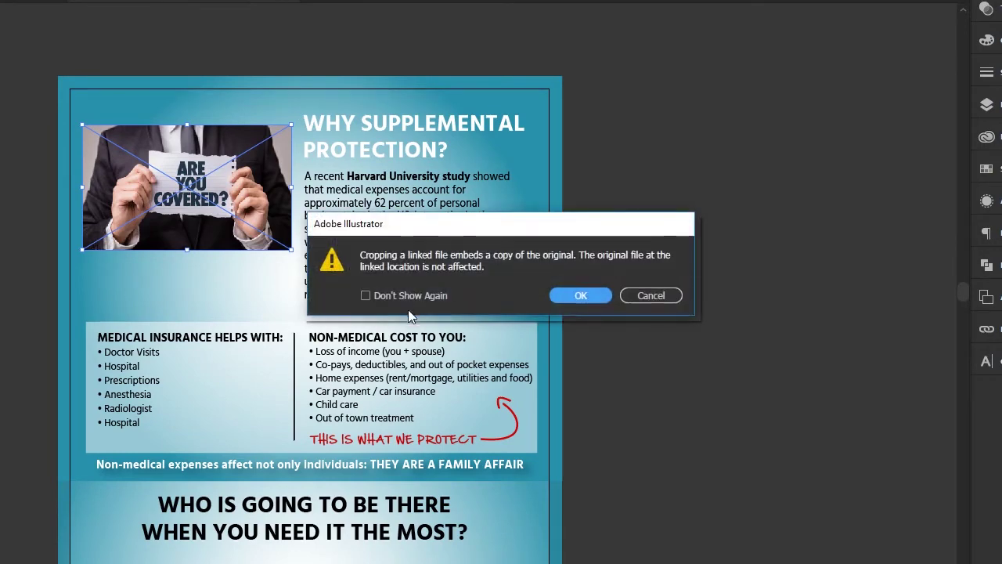
click(368, 296)
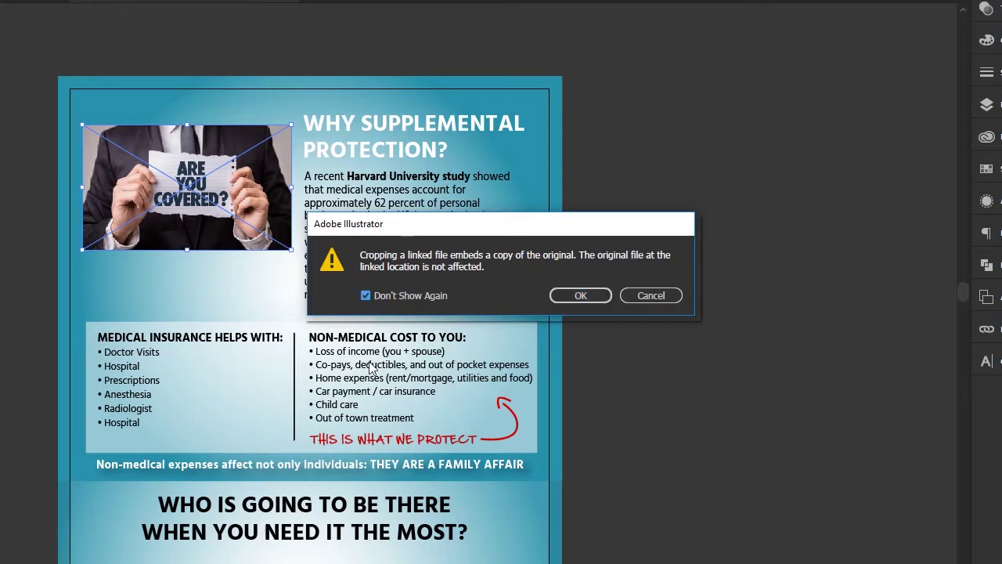
click(580, 296)
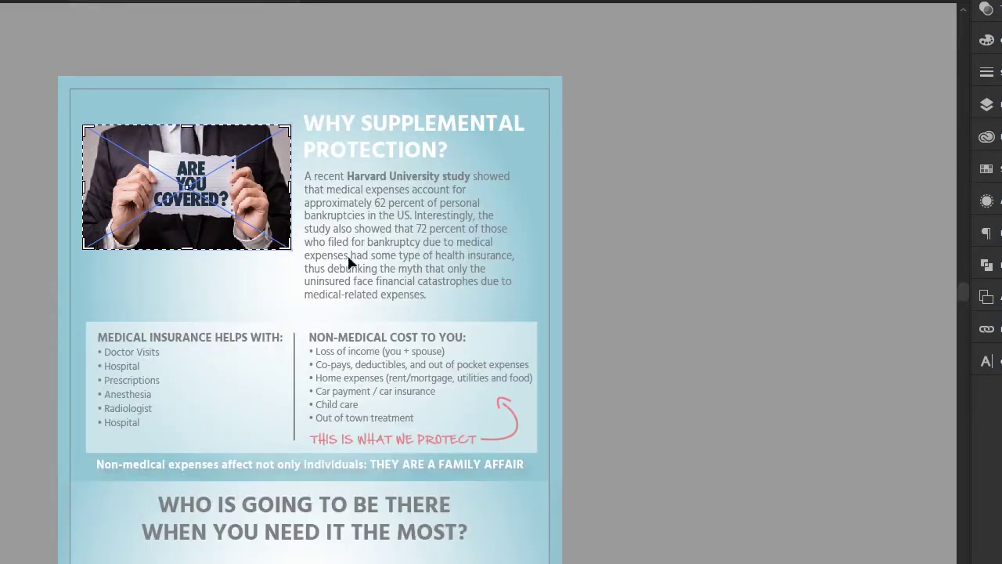
drag(289, 187, 263, 180)
drag(84, 188, 116, 191)
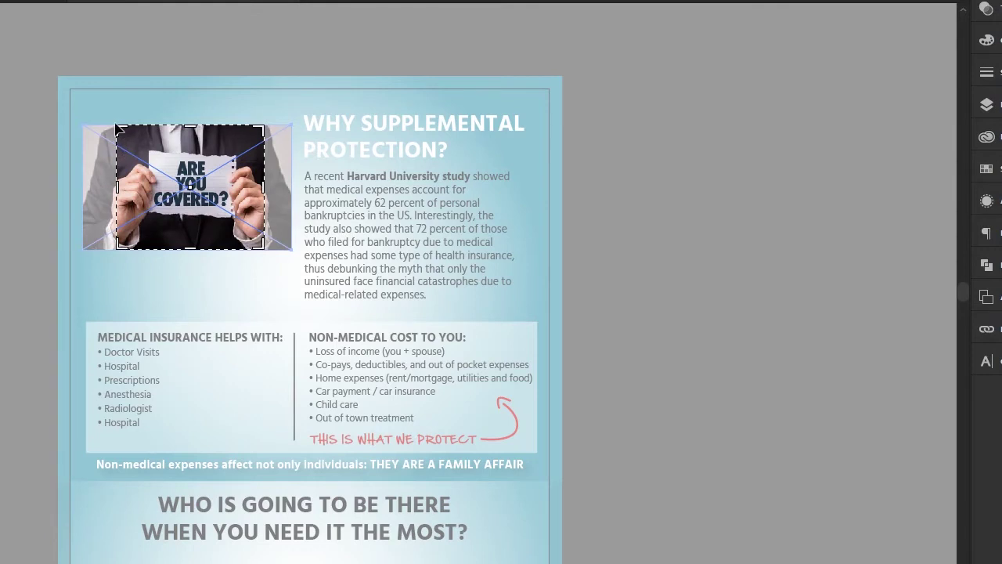
drag(123, 131, 94, 98)
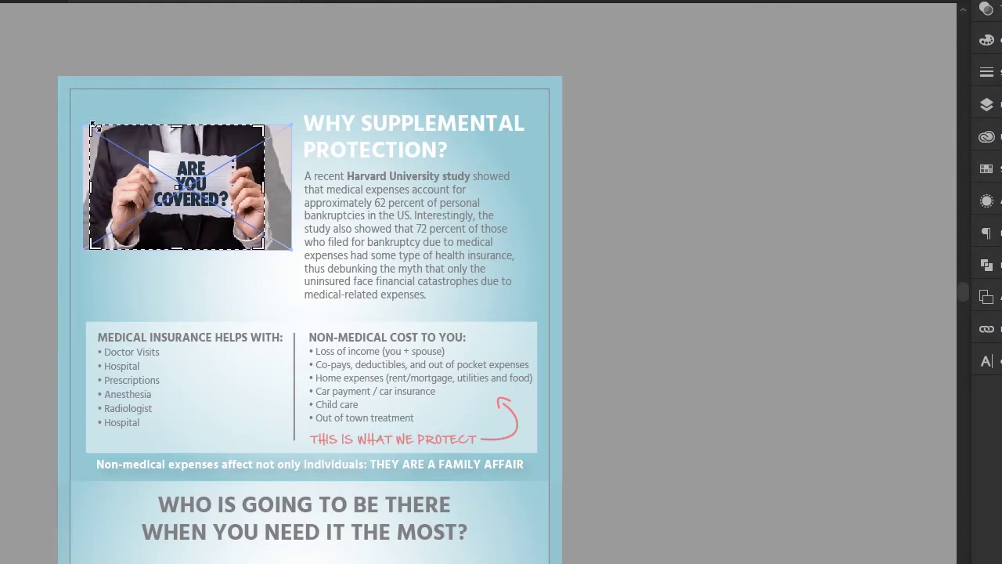
drag(97, 192, 127, 195)
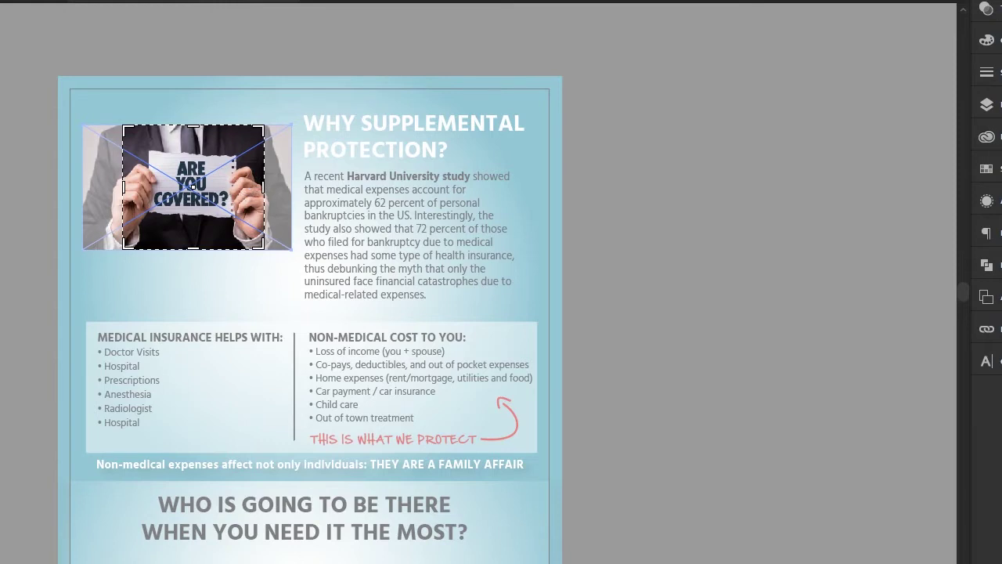
key(Escape)
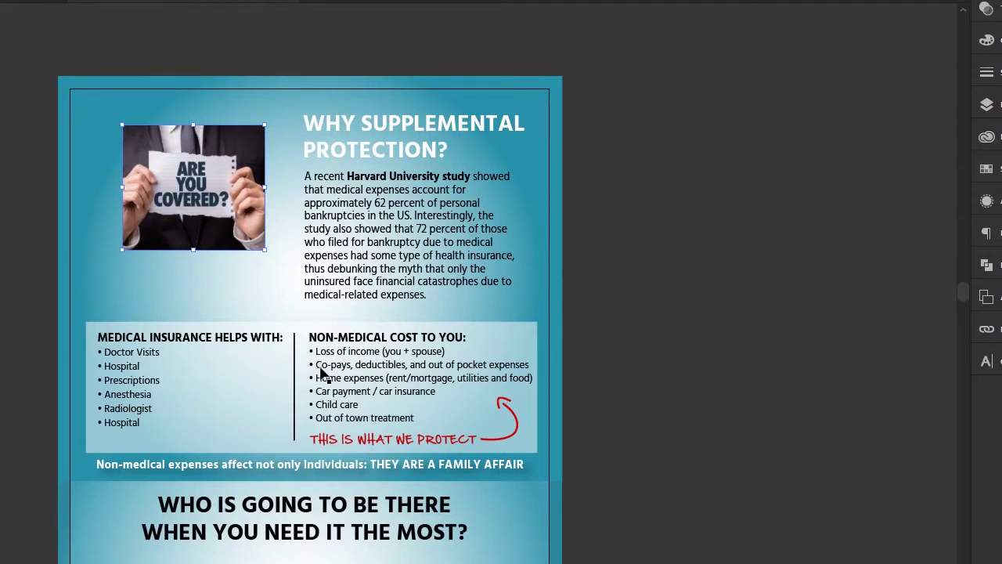
- Enlarge the cropped image proportionally to fill the blank space beside the heading and body text, and deselect it
drag(265, 249, 304, 302)
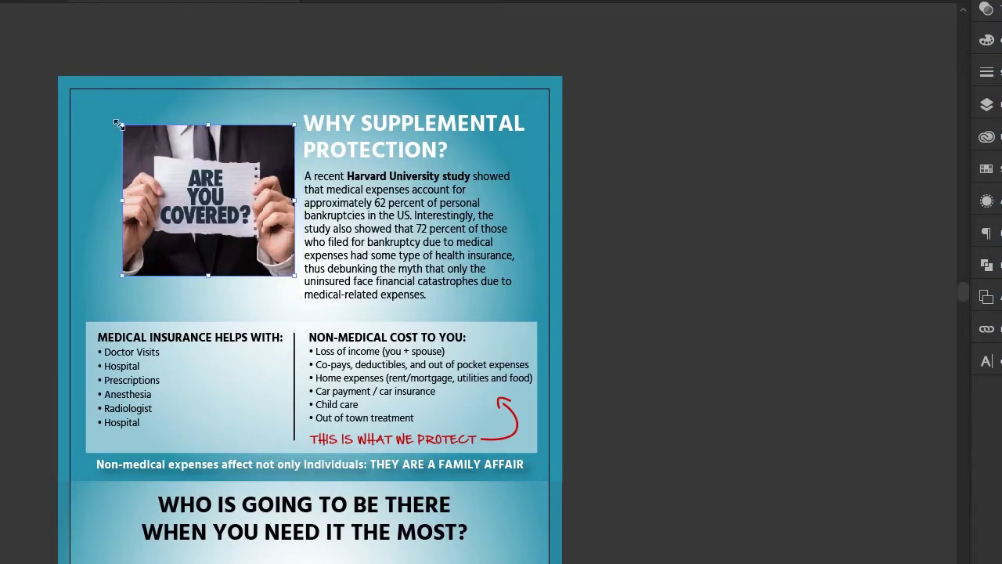
drag(122, 124, 84, 92)
drag(222, 202, 215, 221)
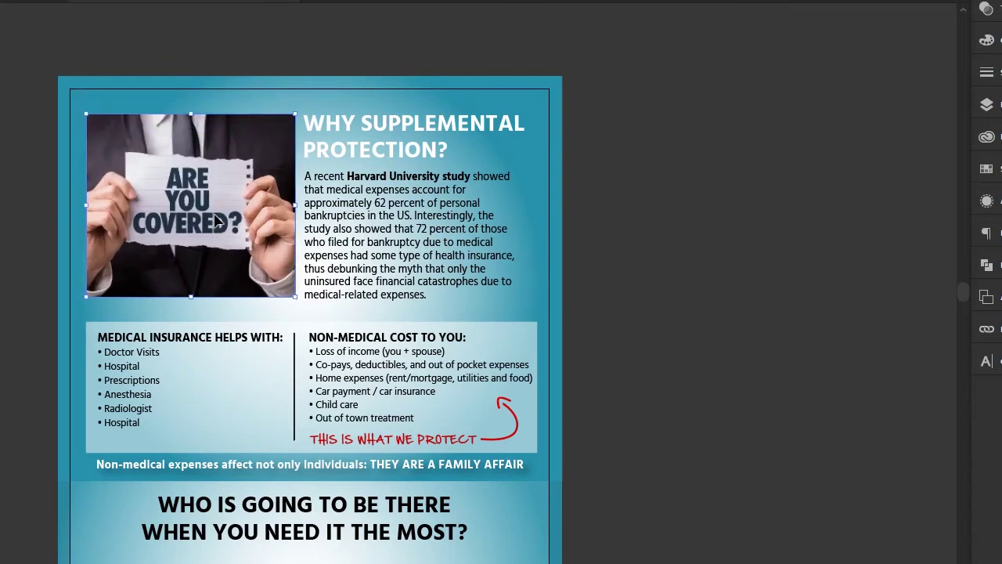
click(625, 314)
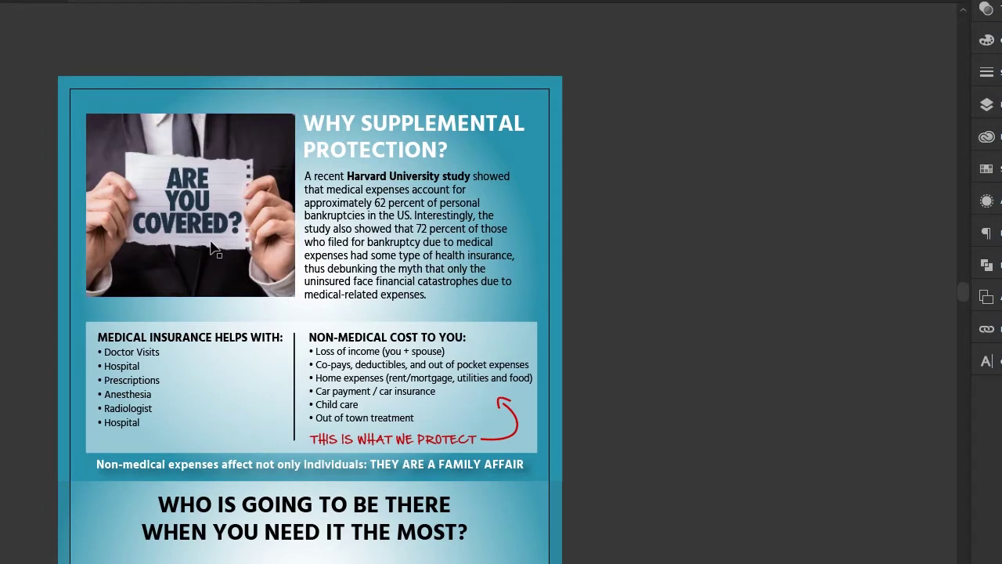
- Delete the cropped image and place a fresh linked AdobeStock_138241431.jpeg scaled to the width of the blank space
click(223, 208)
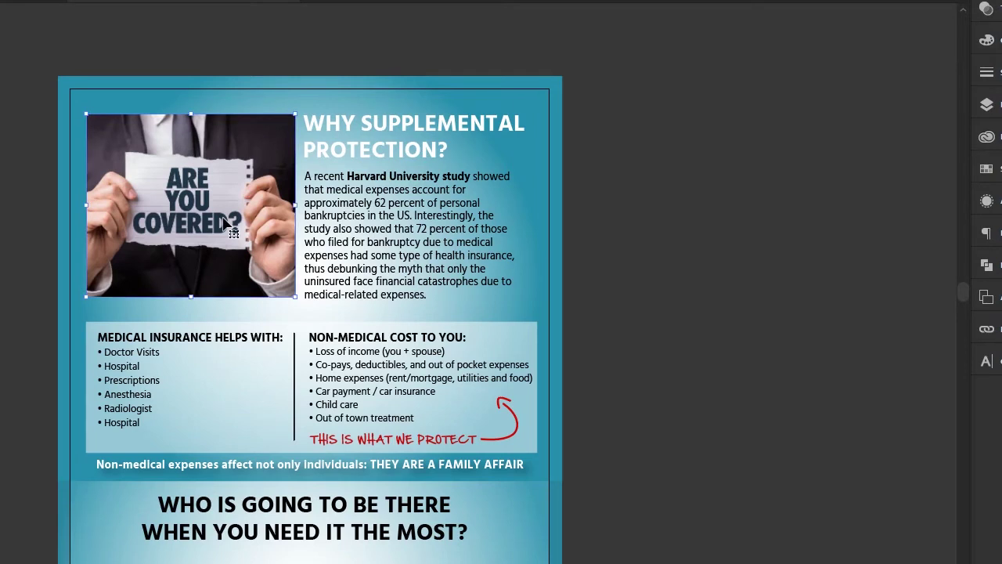
key(Delete)
click(16, 1)
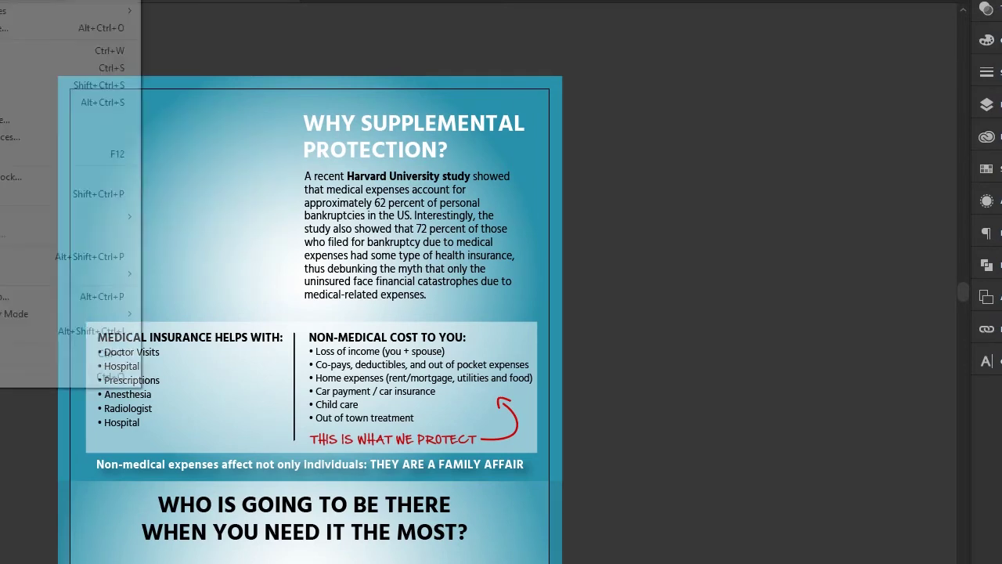
click(47, 193)
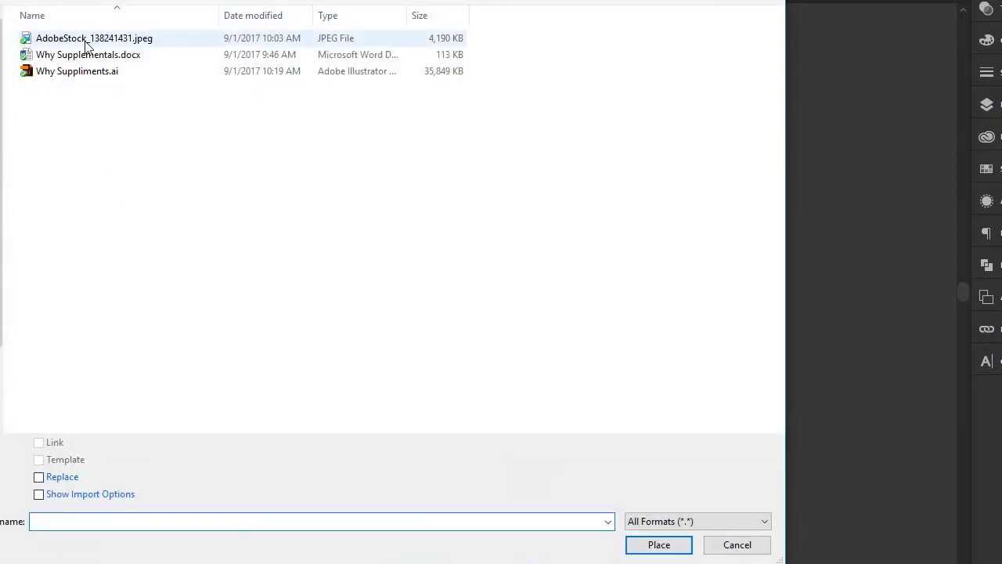
click(87, 39)
click(658, 545)
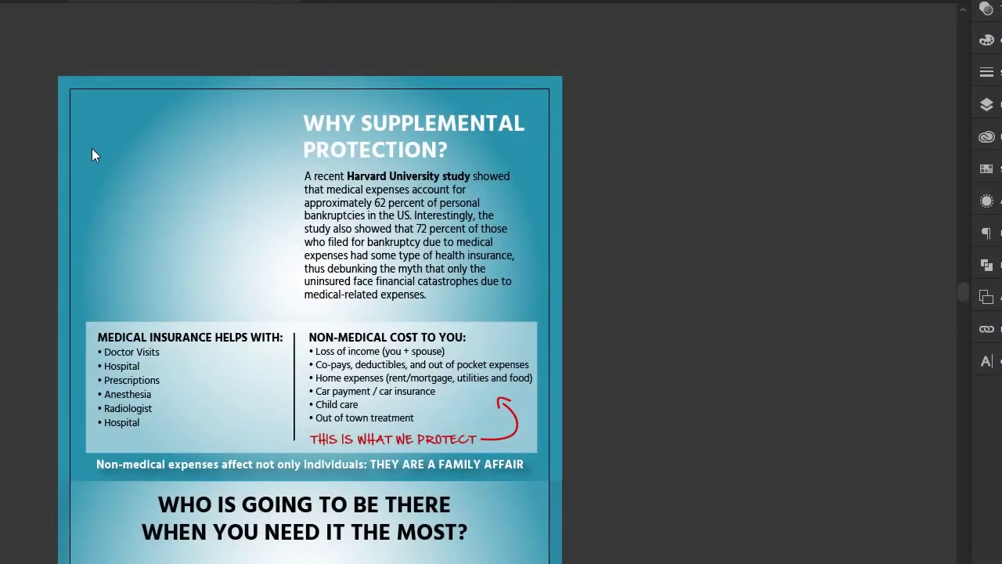
drag(82, 120, 297, 335)
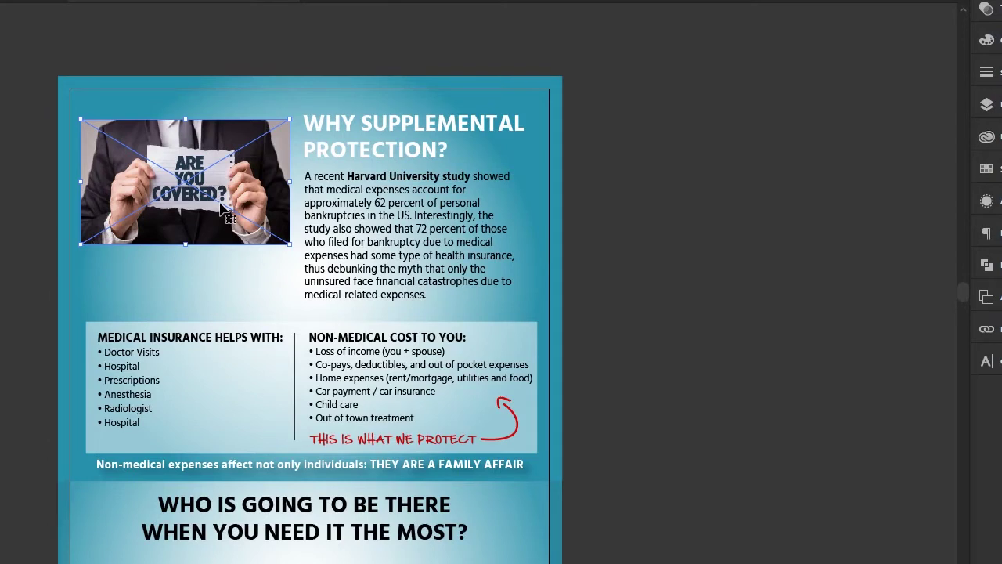
- Draw a rectangle over the hands and paper sign, and make it a clipping mask for the linked image
click(33, 112)
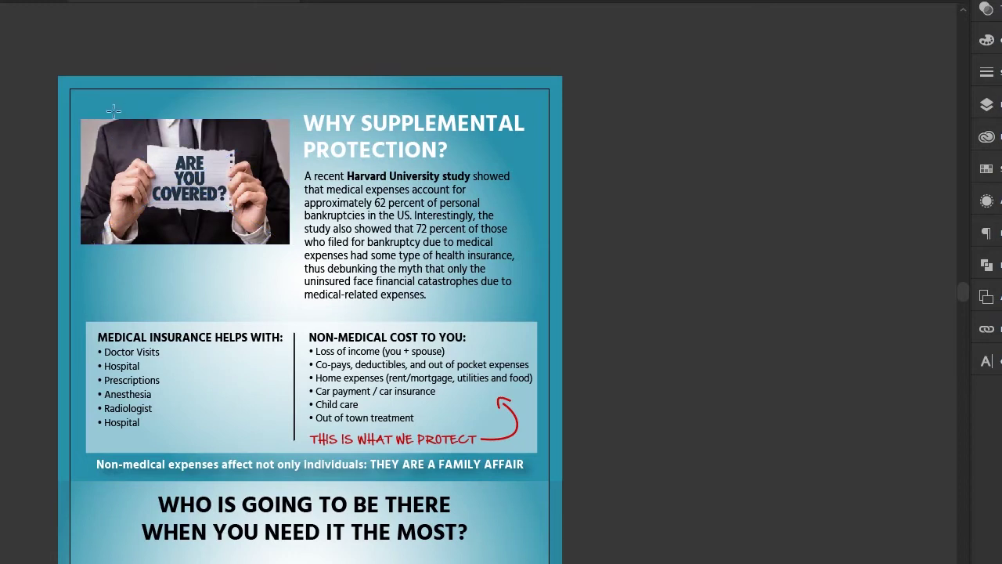
drag(119, 117, 256, 243)
click(110, 171)
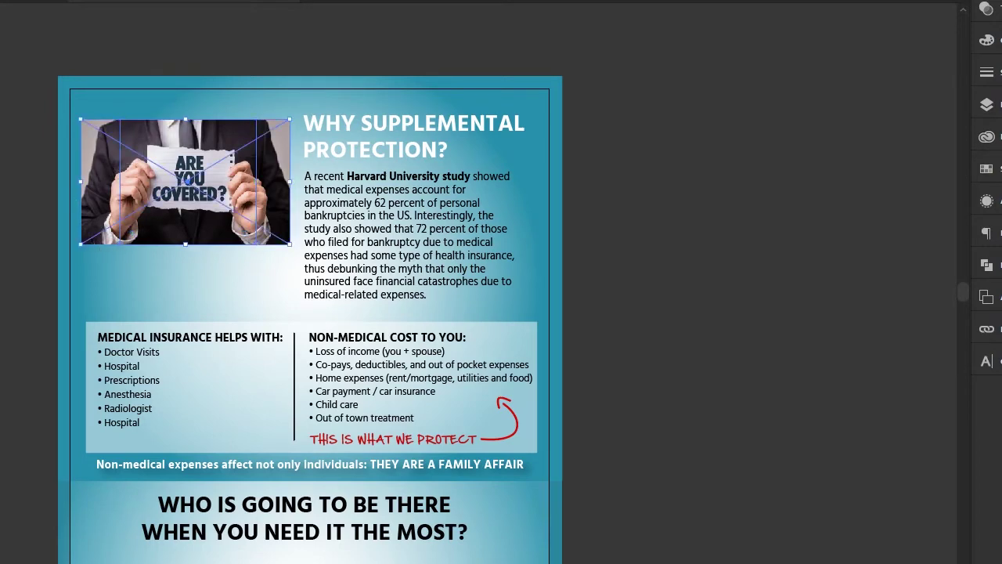
key(alt+o)
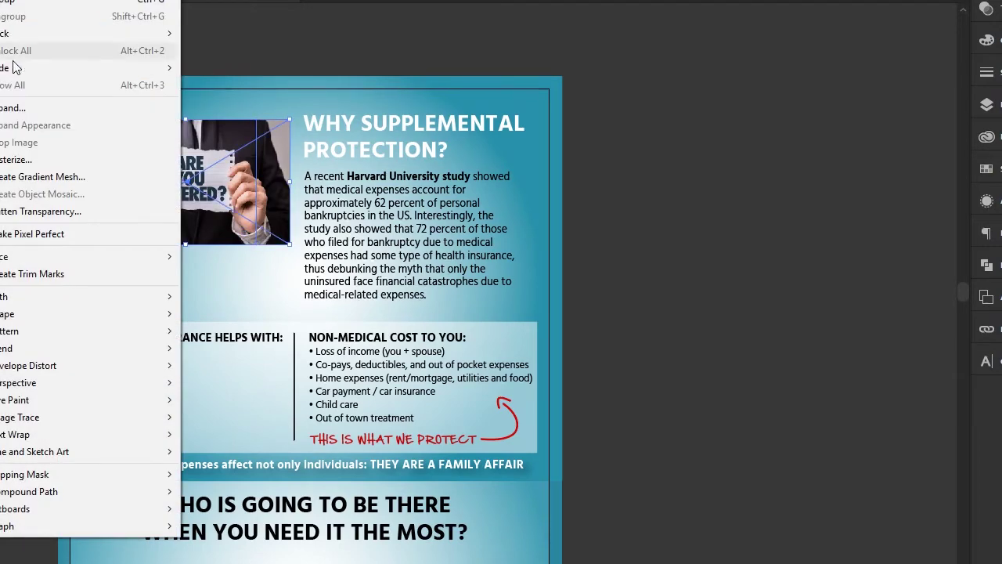
mouse_move(47, 473)
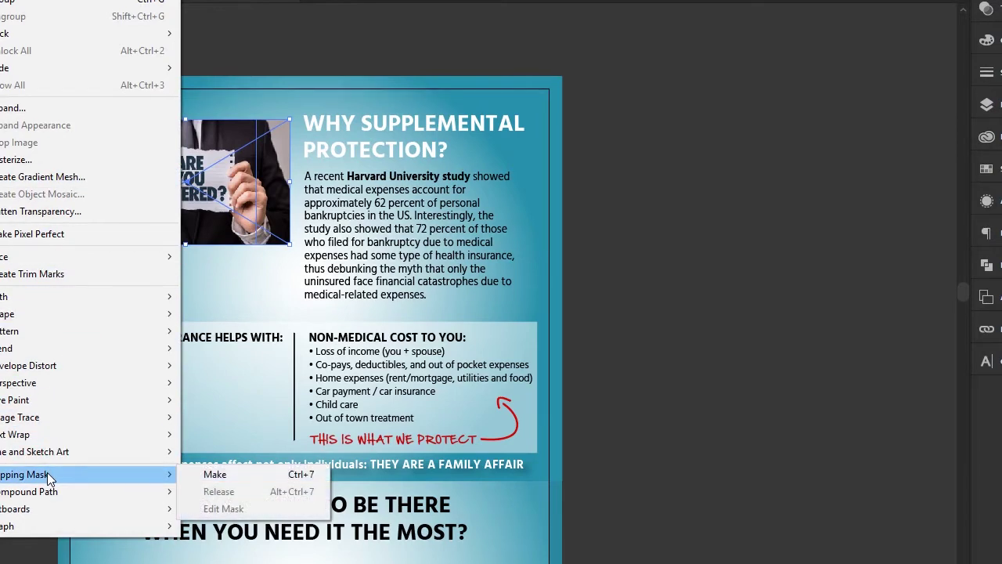
click(215, 475)
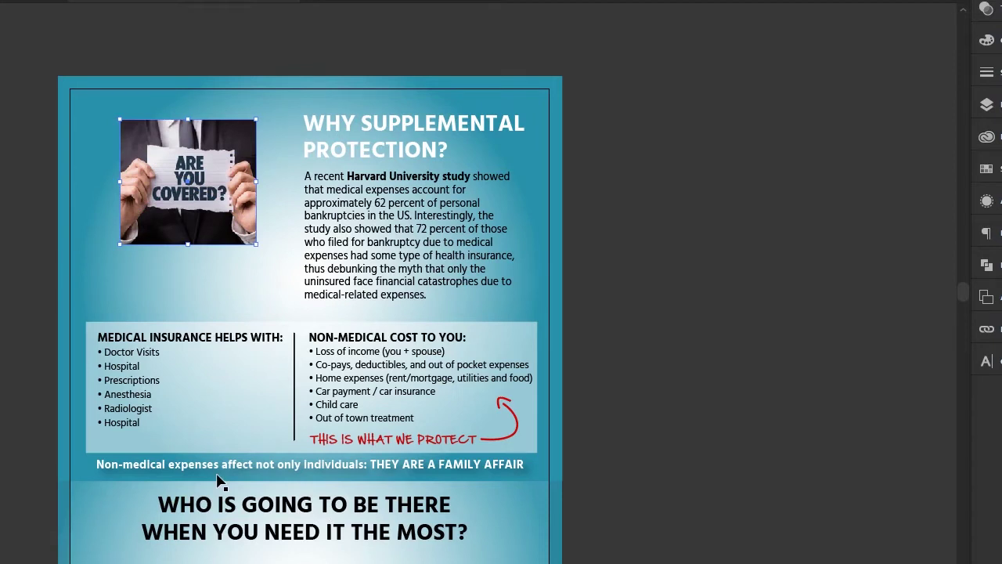
- Enlarge the clipped image to fill the blank space beside the heading and body text, and deselect it
drag(256, 244, 301, 293)
drag(120, 115, 89, 111)
mouse_move(298, 280)
mouse_down()
mouse_move(274, 282)
mouse_move(295, 300)
mouse_up()
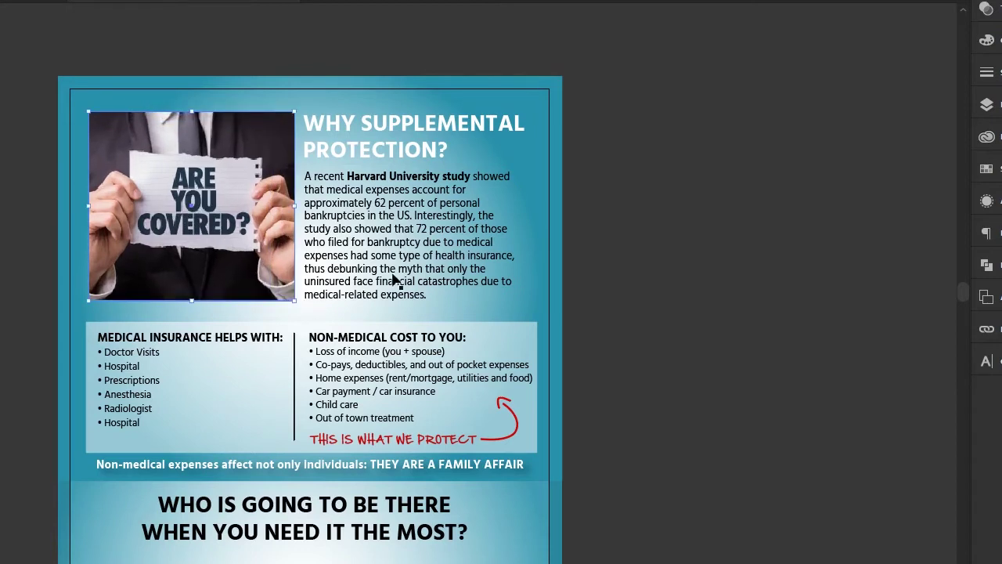
click(602, 353)
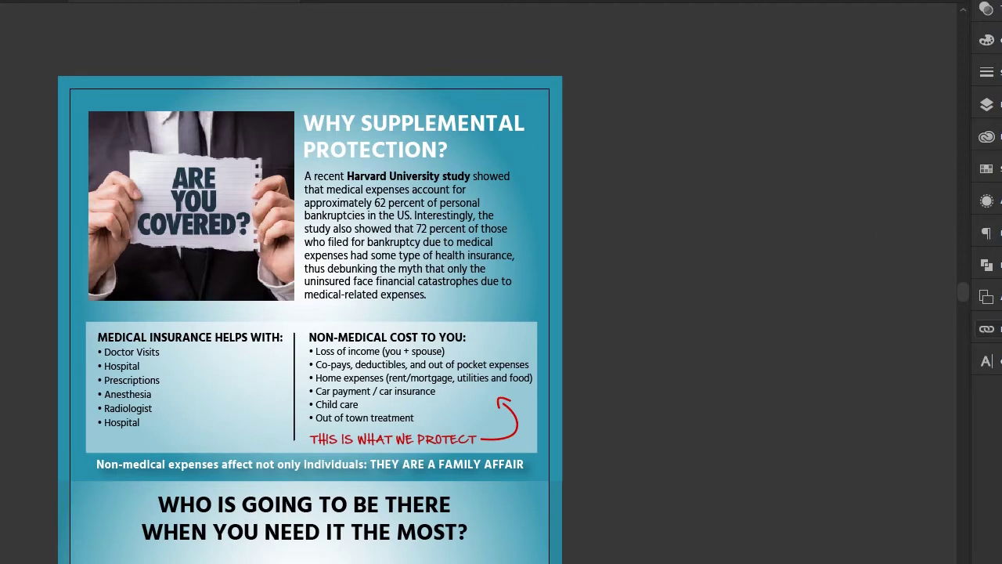
- Show the document's list of linked images
click(987, 329)
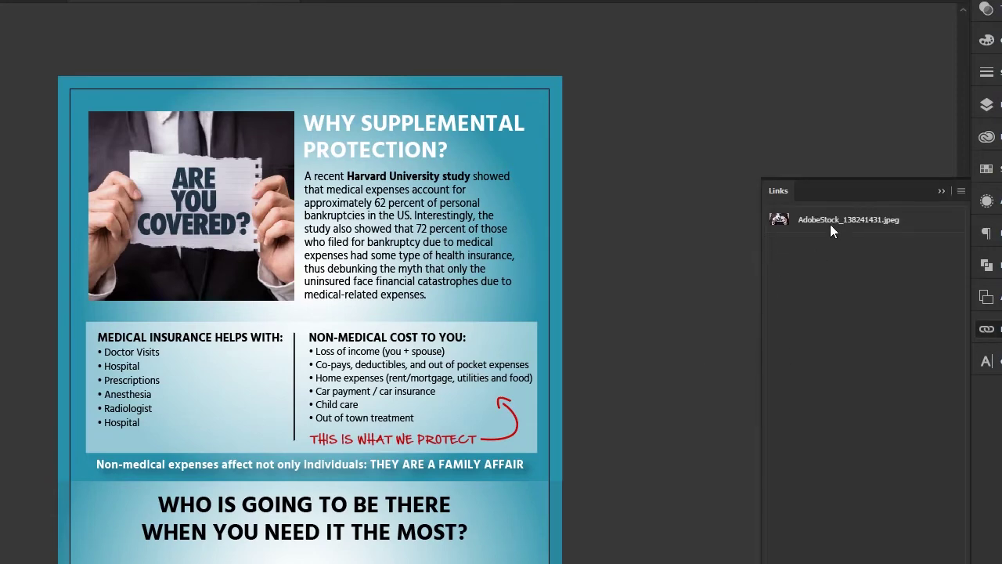
- Detach the list of linked images and float it over the flyer's body text, beside the photo
click(205, 1)
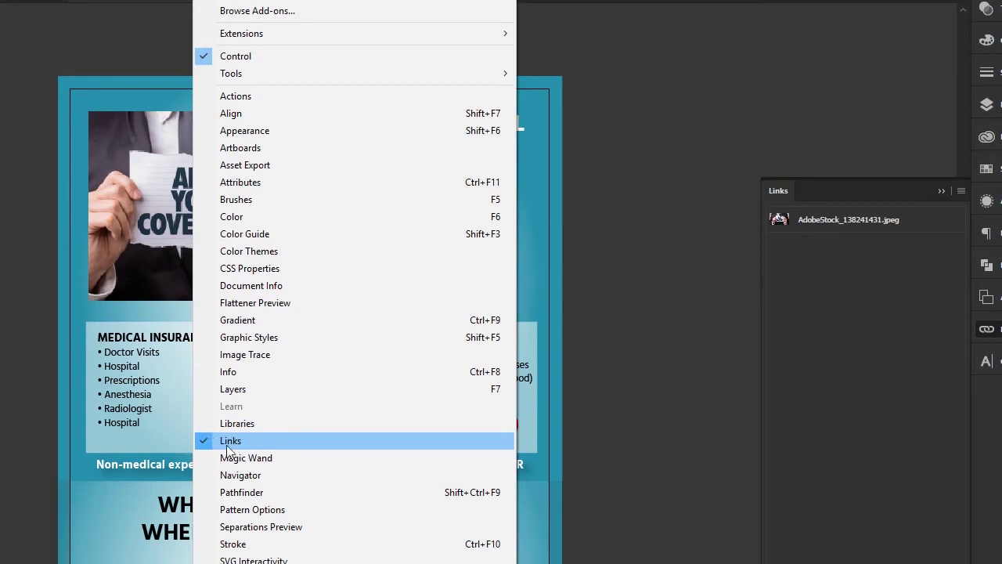
click(776, 188)
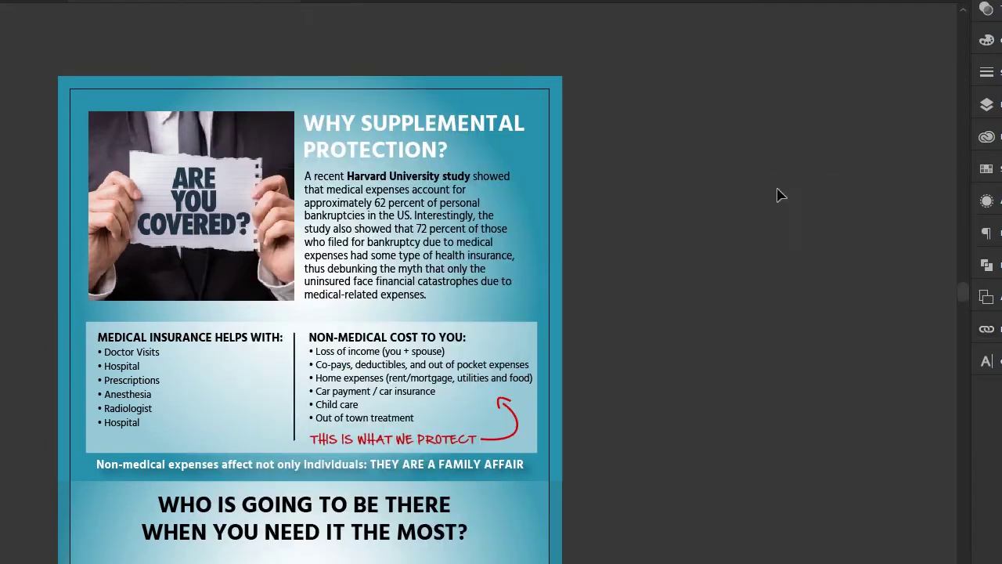
drag(787, 191, 480, 88)
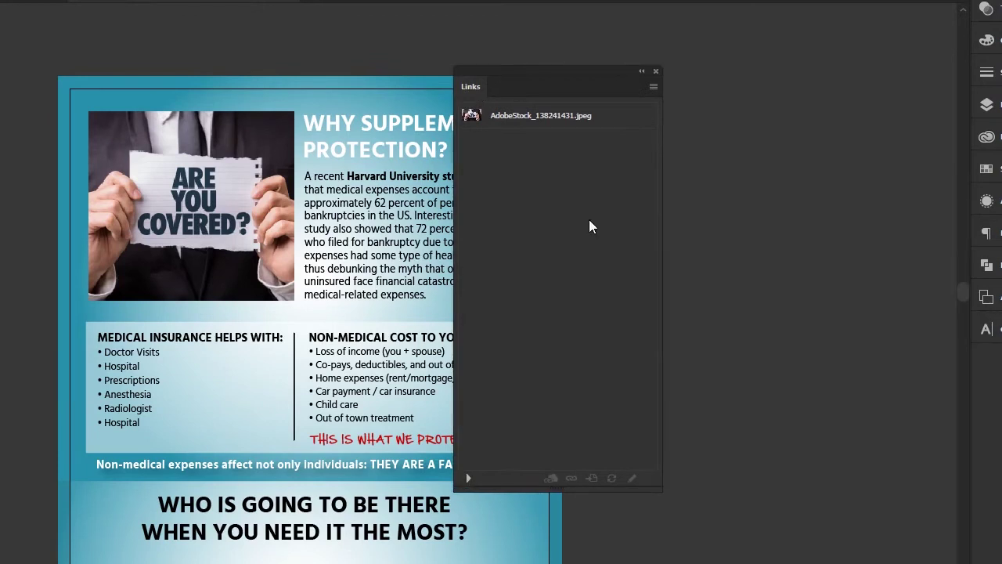
- Embed the linked AdobeStock_138241431.jpeg in the document and deselect its entry in the links list
click(522, 121)
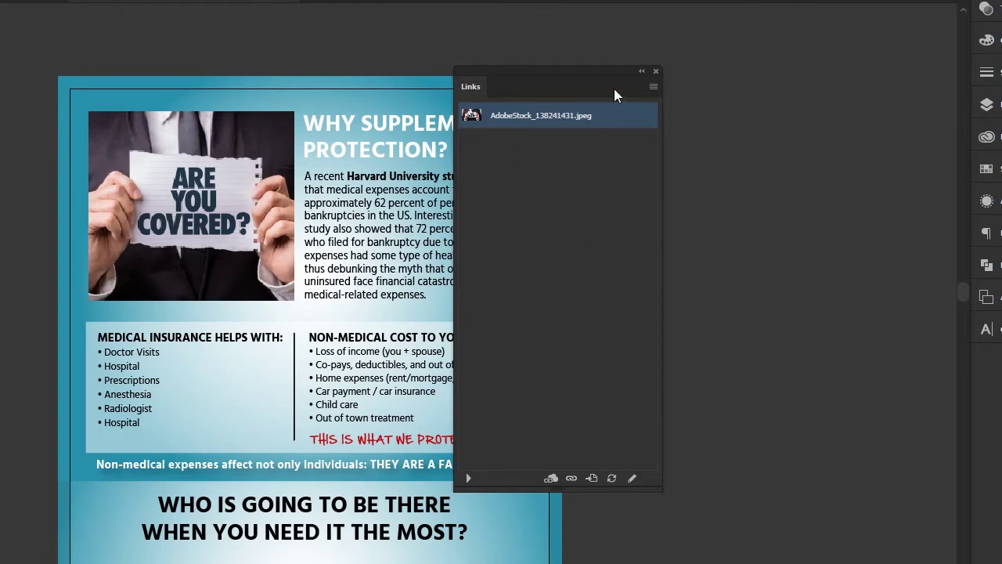
click(654, 88)
click(574, 116)
click(654, 89)
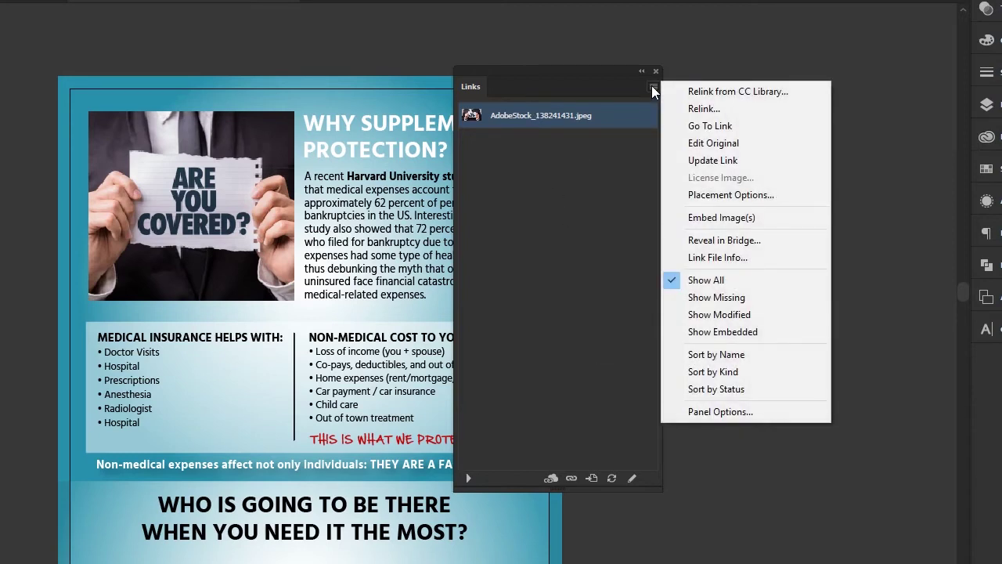
click(716, 219)
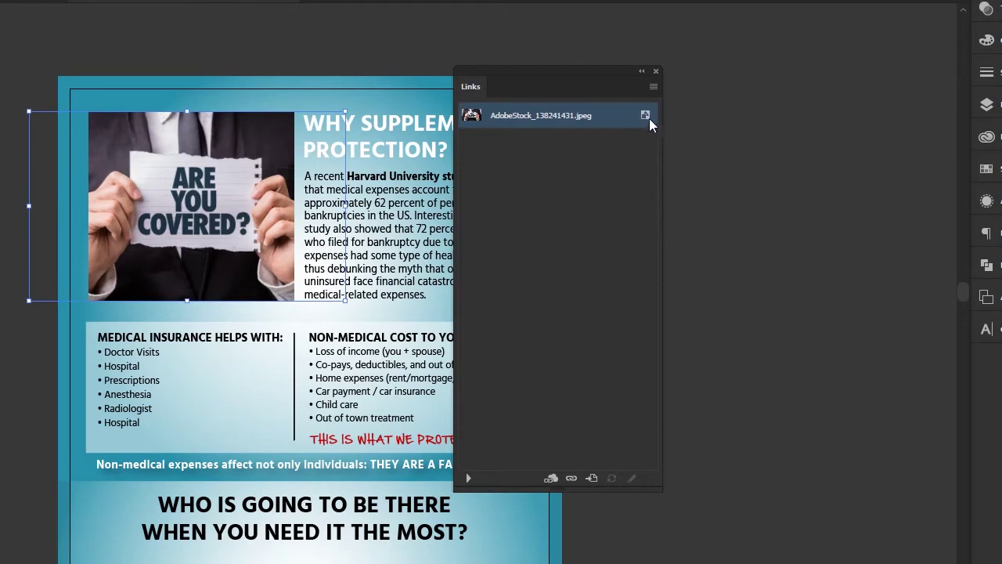
click(579, 183)
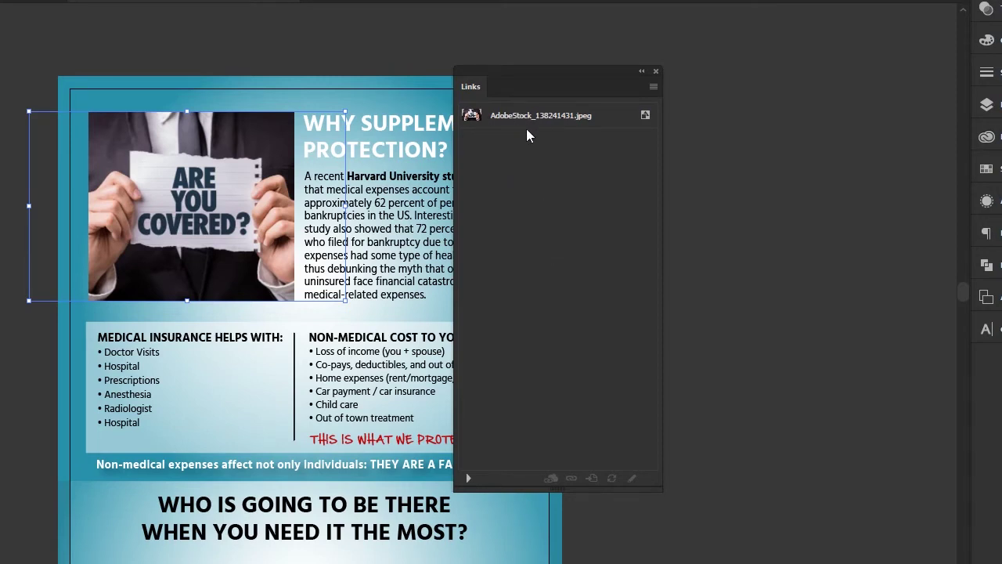
- Move the floating links list off the flyer's text and relink the embedded photo to handshake.psd from the parent folder, placed as a link
drag(518, 75, 618, 95)
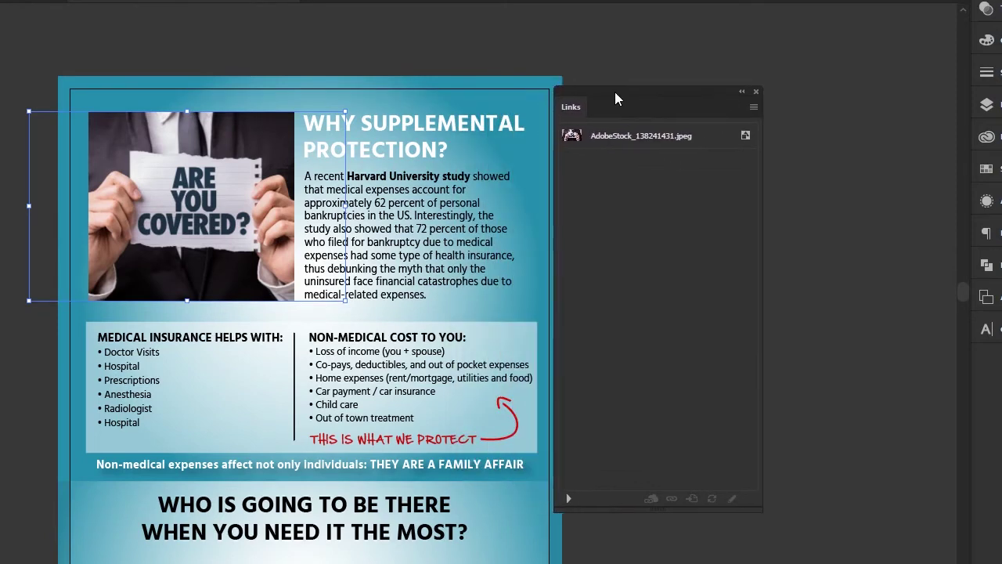
click(625, 134)
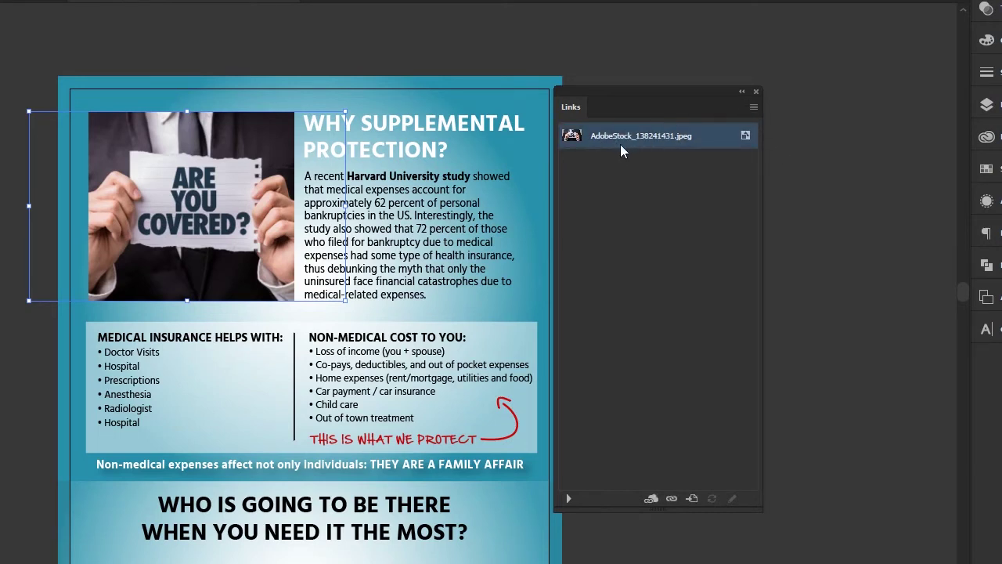
click(753, 106)
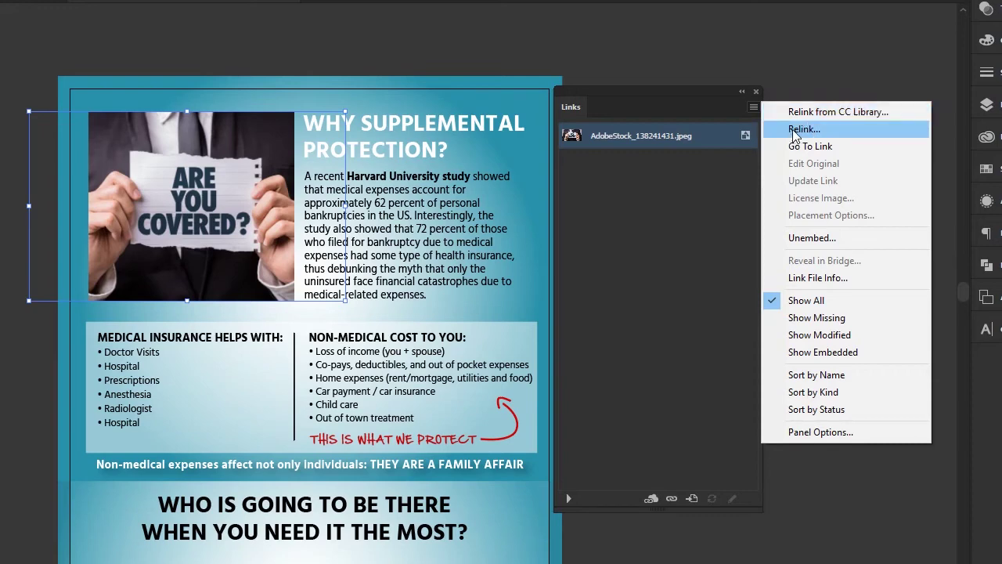
click(803, 130)
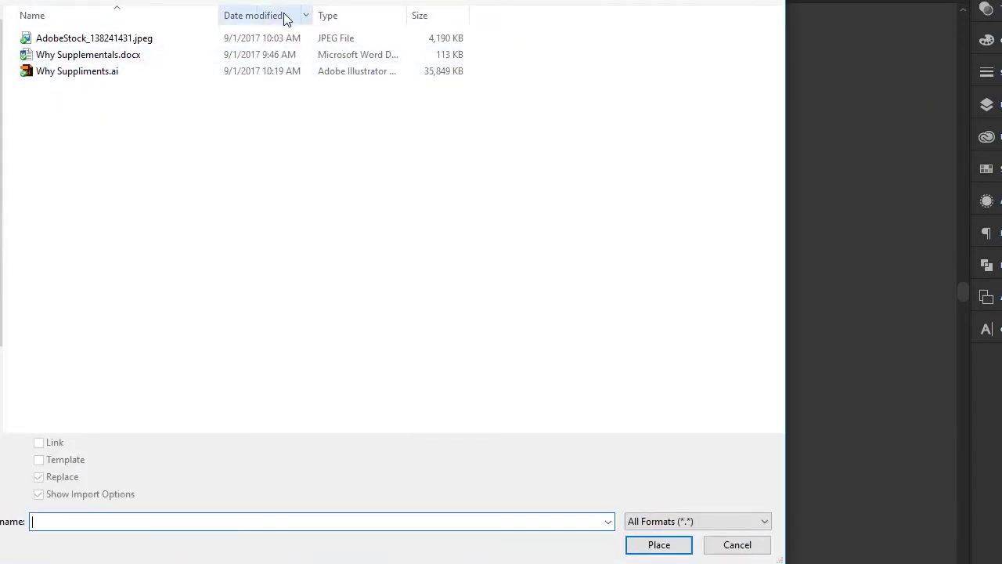
key(alt+Up)
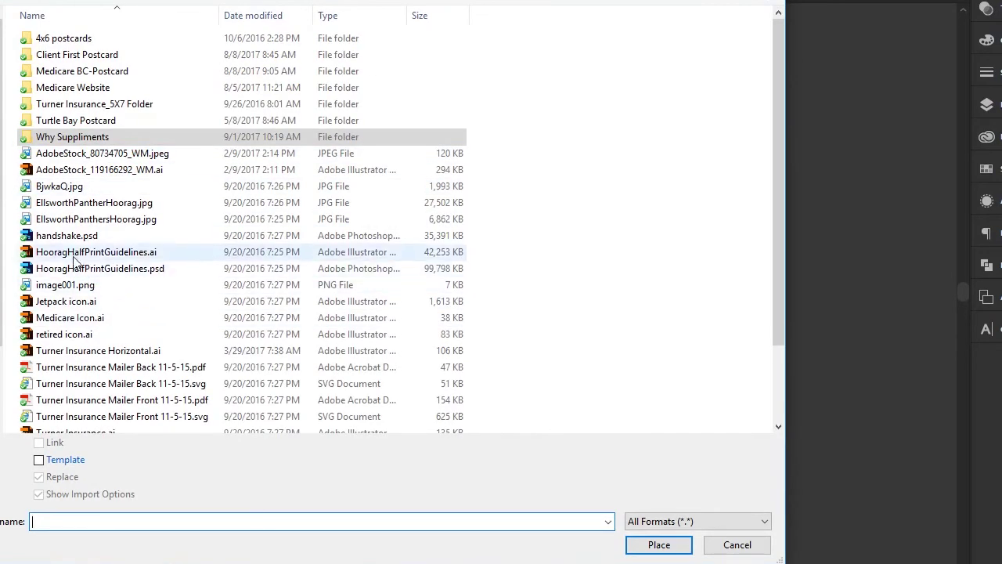
click(67, 238)
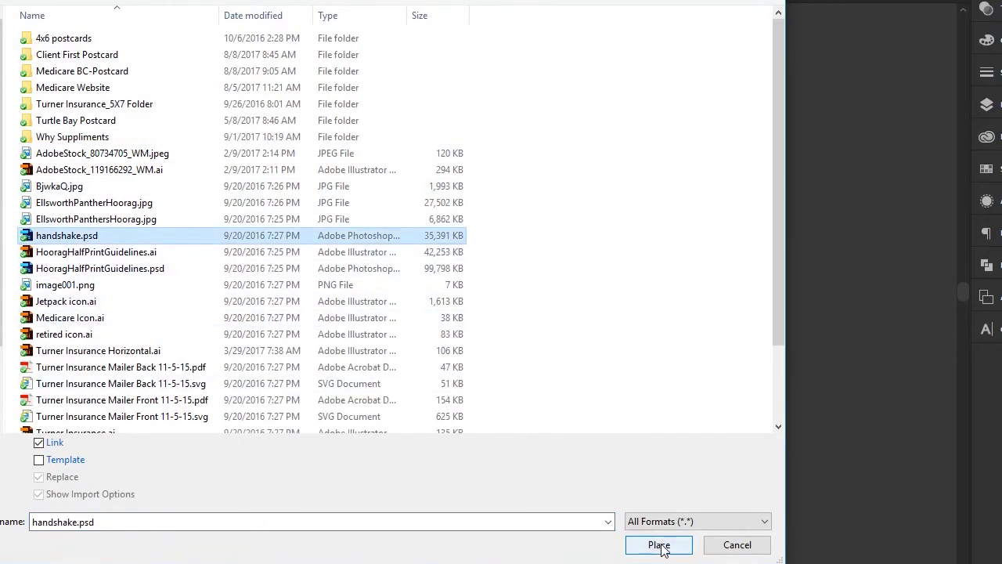
click(658, 545)
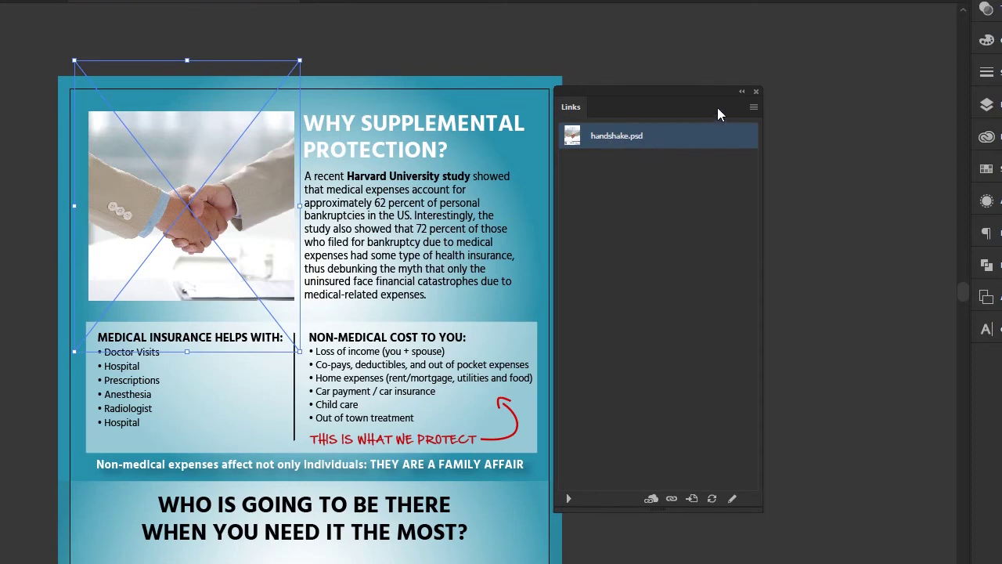
- Open the link options for handshake.psd
click(753, 107)
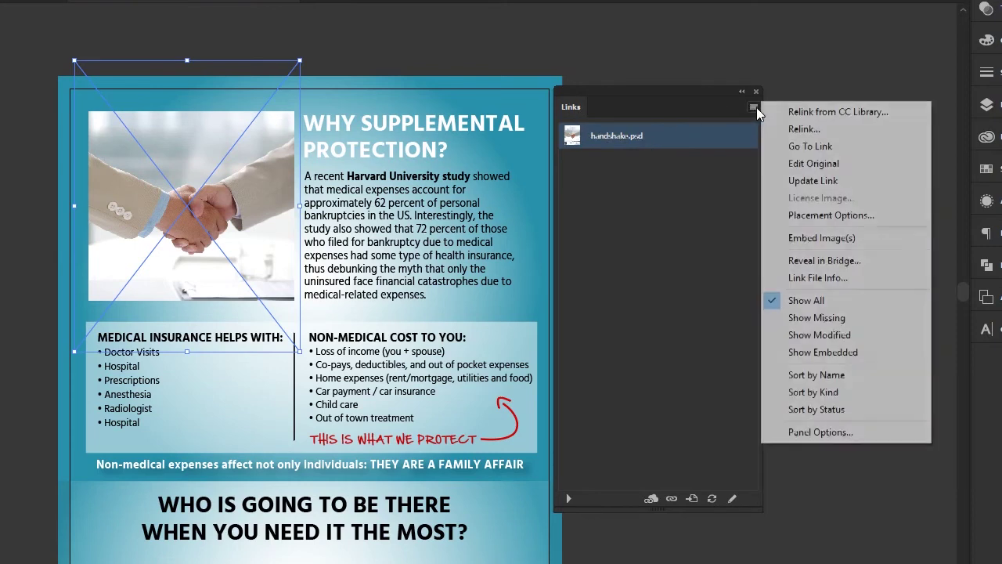